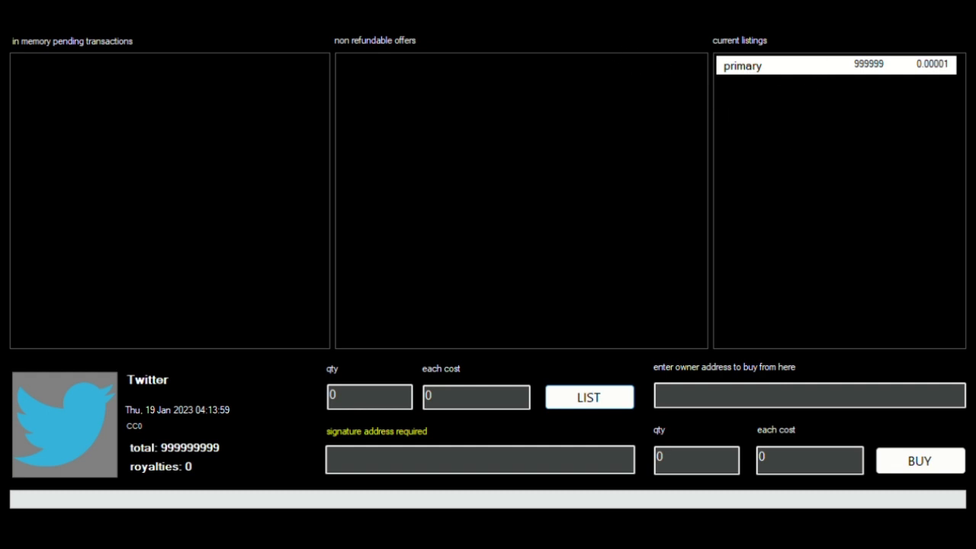
# - Try buying 10 Twitter units at .0001 each from the pasted owner address; it fails as invalid
pyautogui.click(755, 77)
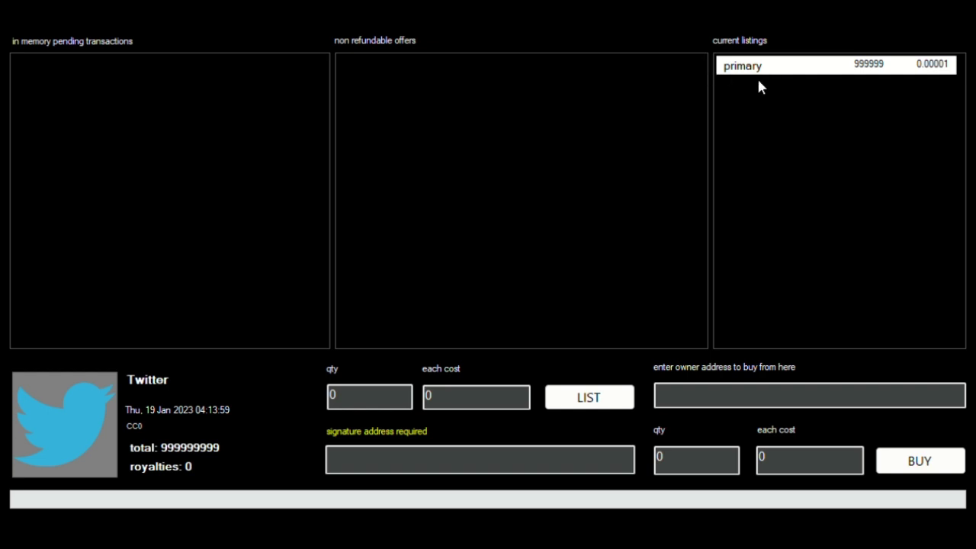
pyautogui.click(748, 395)
pyautogui.write('mwUGmhdc9zqo9w7Bue8eeGrhrJT9CCaqN')
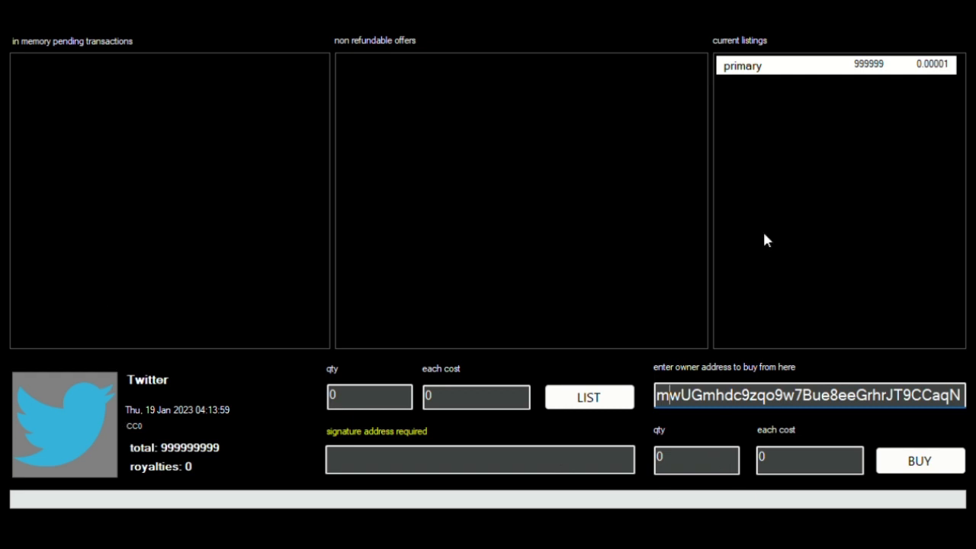
pyautogui.click(671, 465)
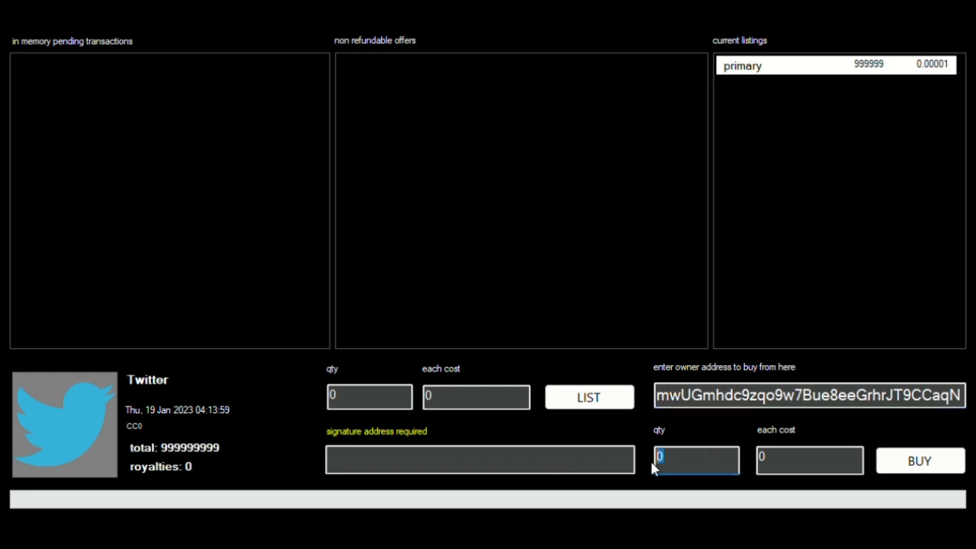
pyautogui.write('10')
pyautogui.click(795, 466)
pyautogui.write('.')
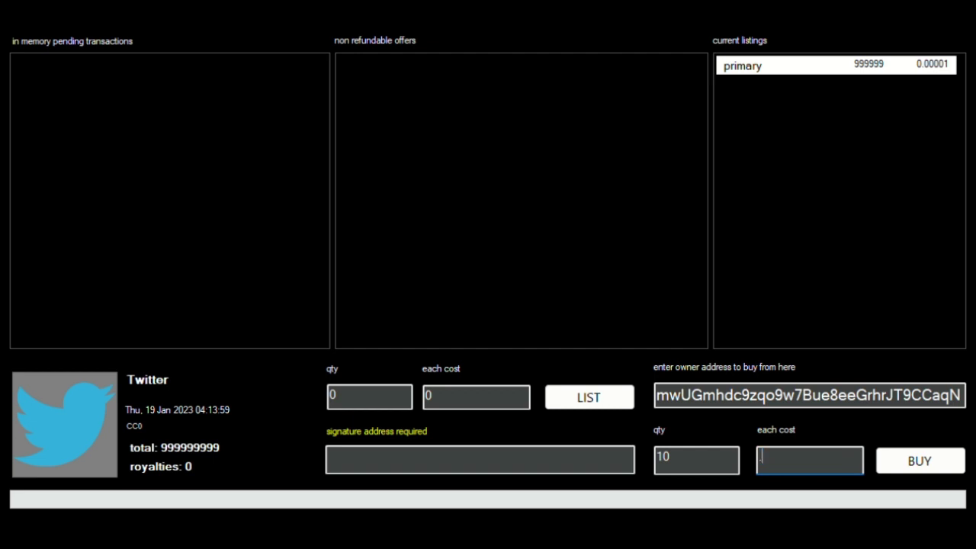
pyautogui.write('0001')
pyautogui.click(930, 462)
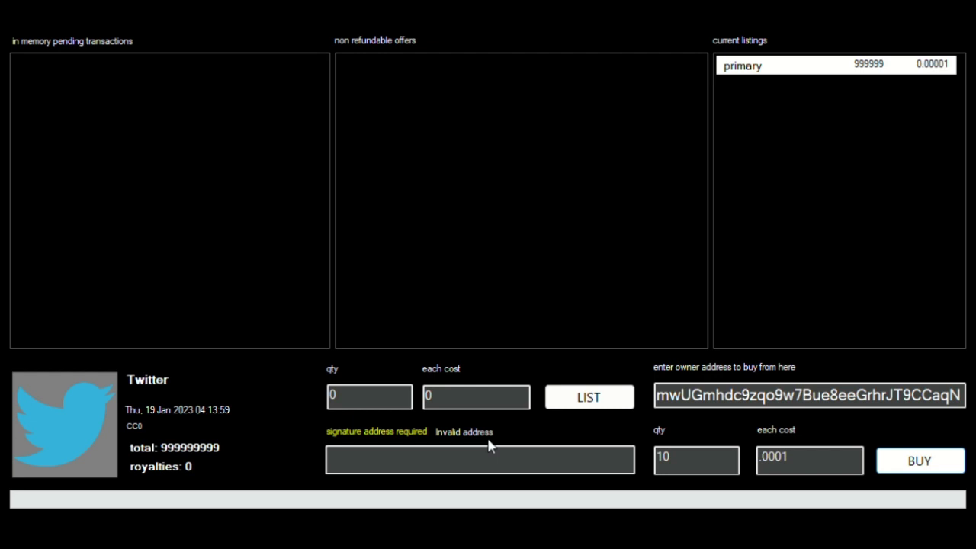
# - Paste the signing address, then submit and confirm the 10-unit buy at 0.00104914 plus miner fee
pyautogui.click(400, 457)
pyautogui.write('muVrFVk3ErfrnmWosLF4WixxRtDKfMx9bs')
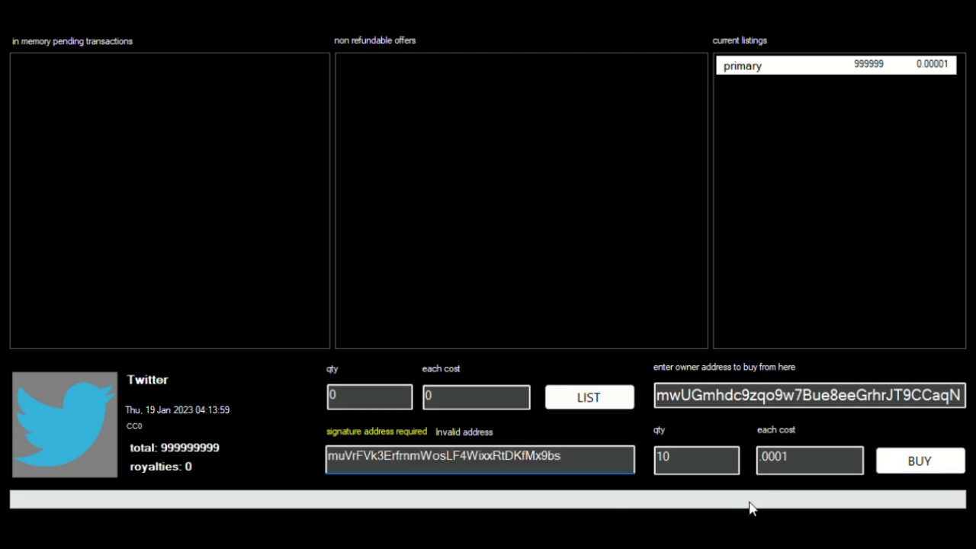
pyautogui.click(906, 463)
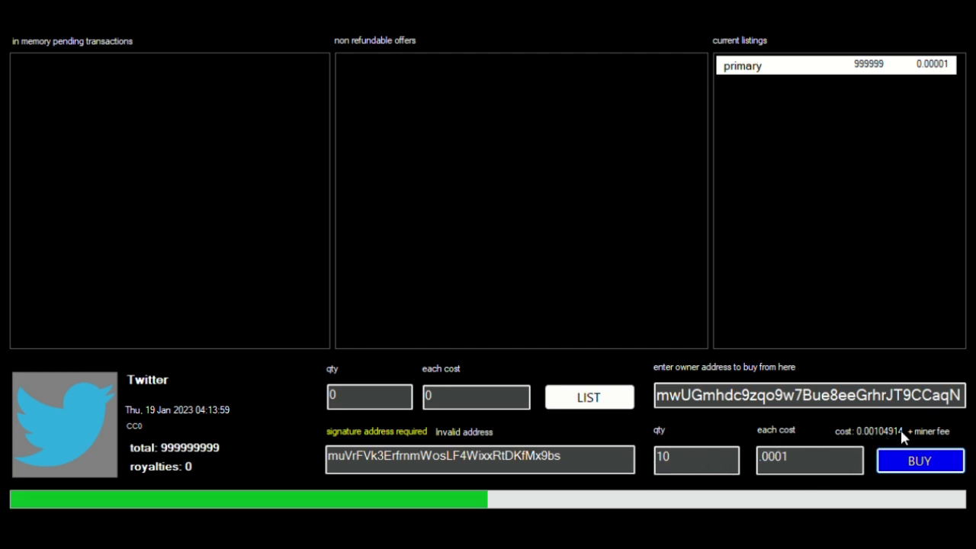
pyautogui.click(935, 462)
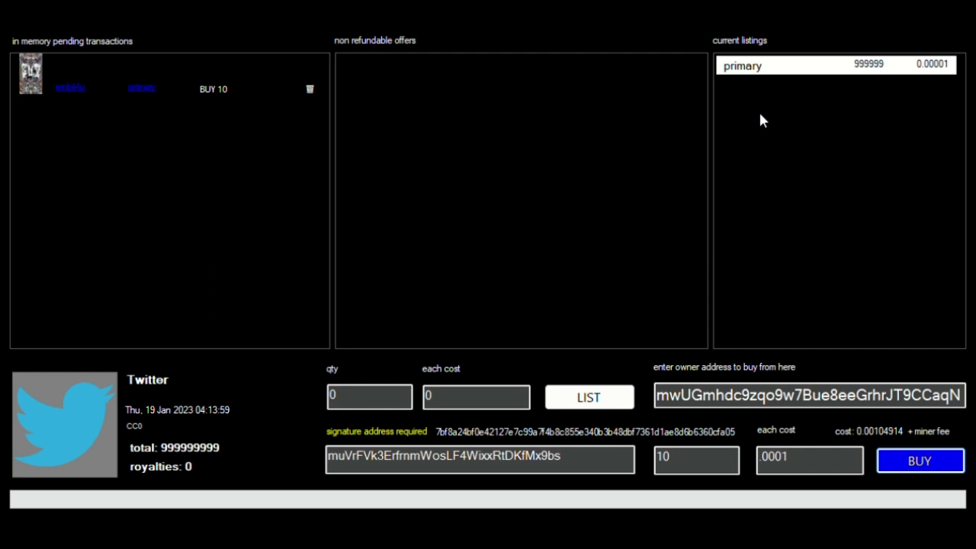
# - Move the old signing address into the owner field and paste a different signing address
pyautogui.moveTo(582, 464); pyautogui.dragTo(250, 464)
pyautogui.hotkey('ctrl', 'c')
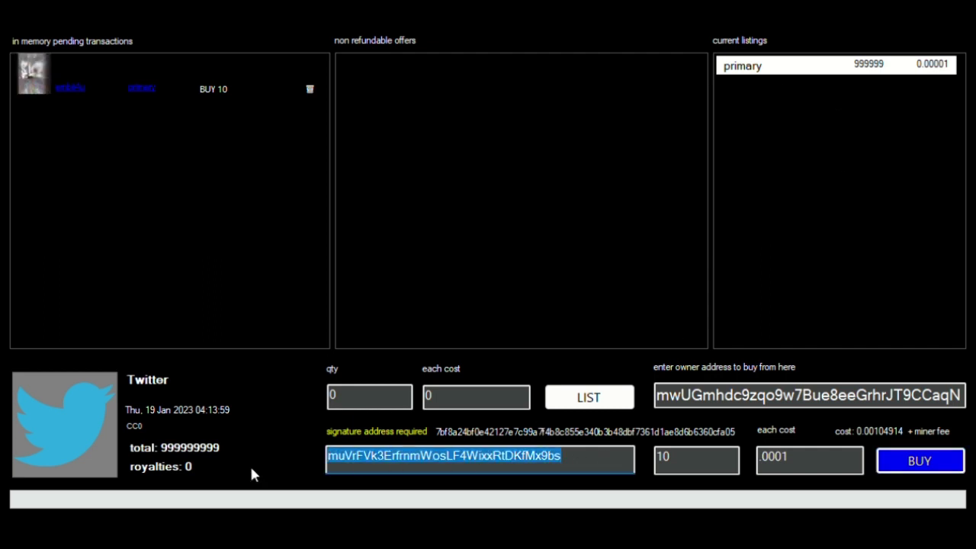
pyautogui.doubleClick(741, 400)
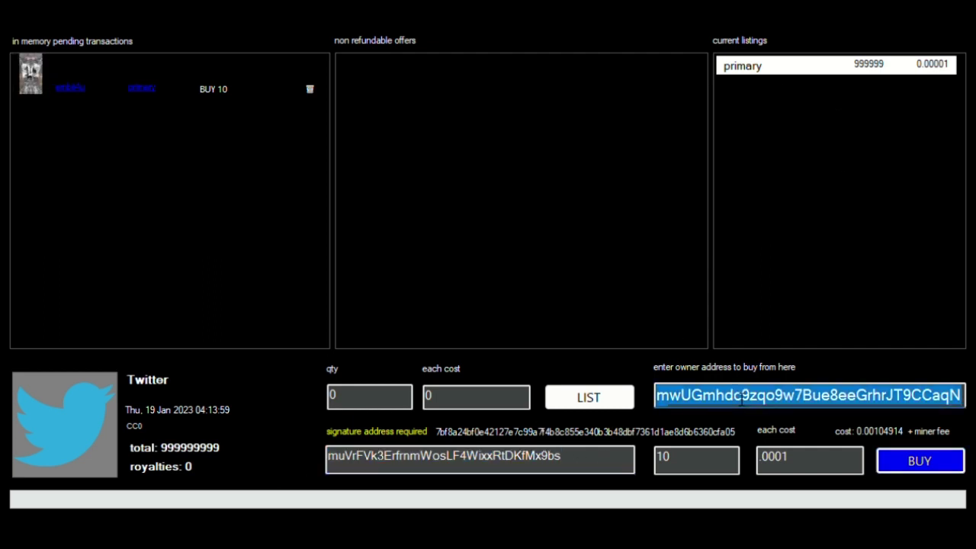
pyautogui.hotkey('ctrl', 'v')
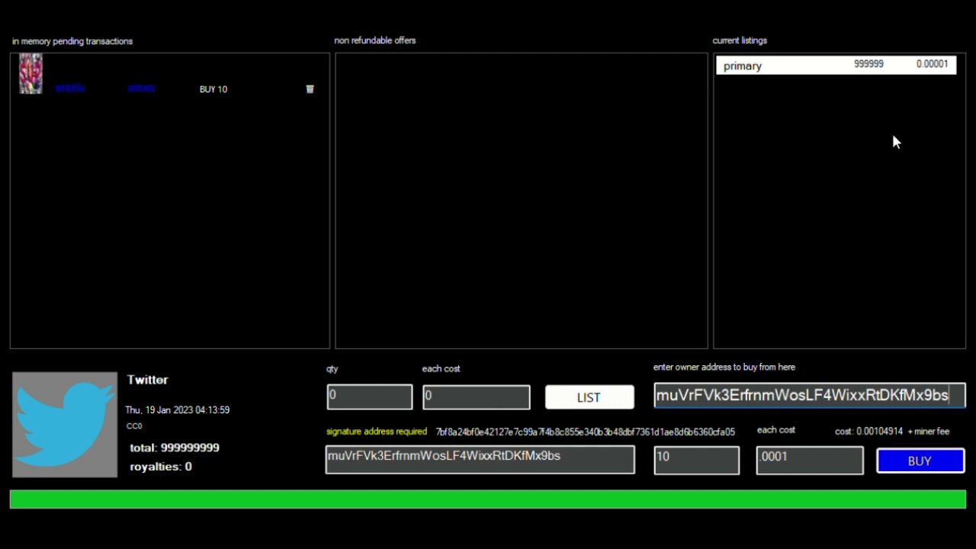
pyautogui.doubleClick(582, 468)
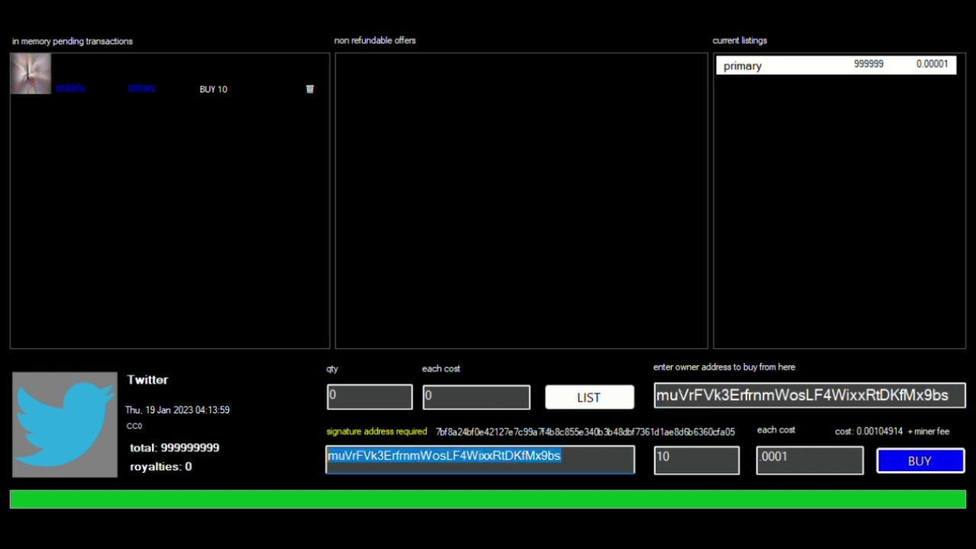
pyautogui.press('BackSpace')
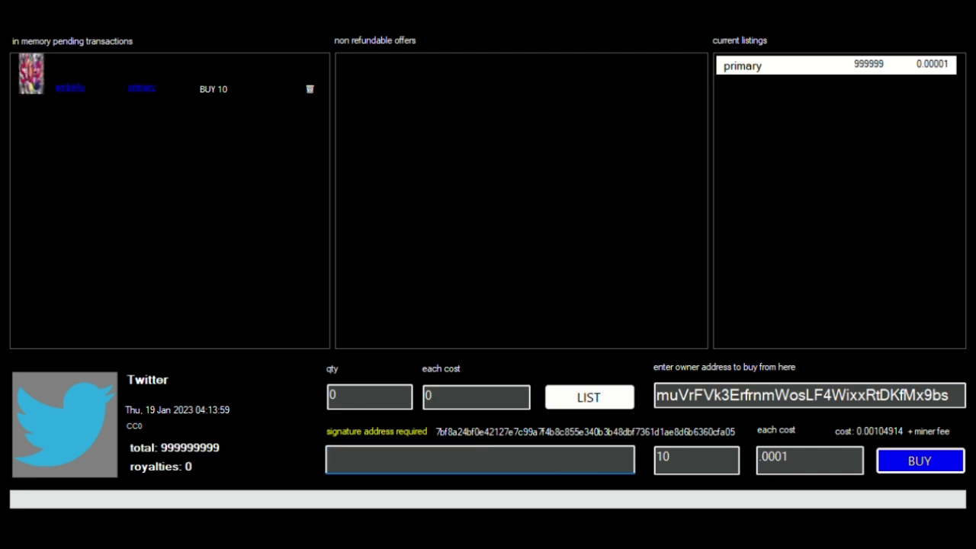
pyautogui.hotkey('alt', 'Tab')
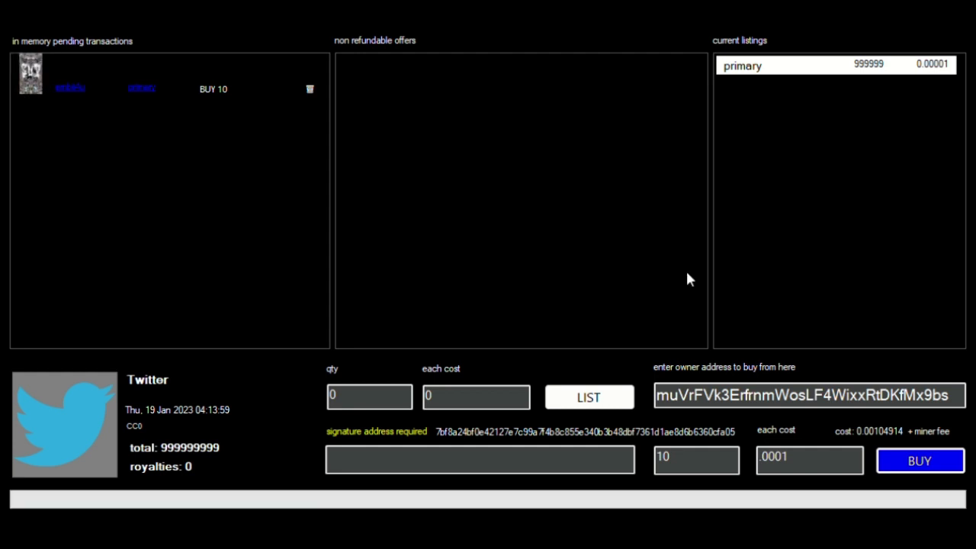
pyautogui.click(584, 454)
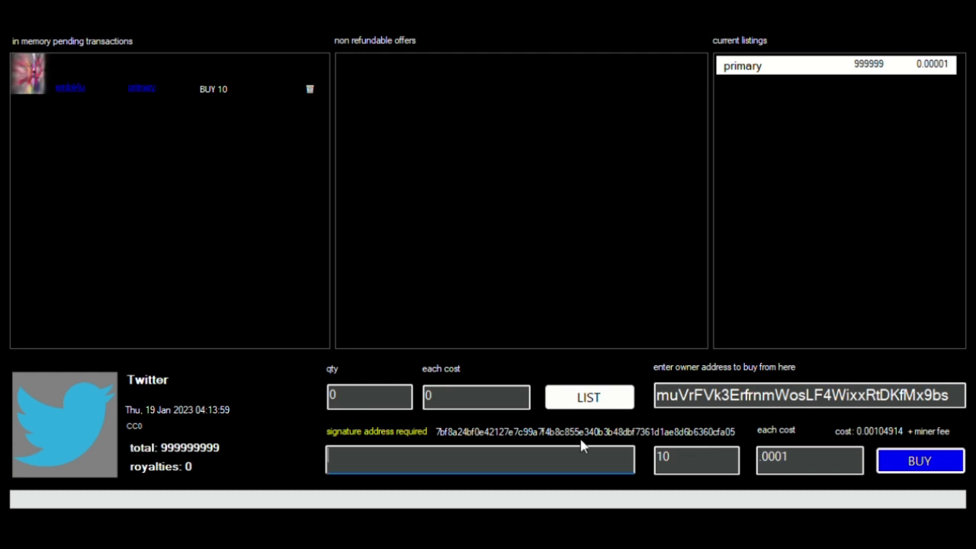
pyautogui.write('n3stdRLgoDE5ScNEqsgJLvxYCoFi3n7G2J')
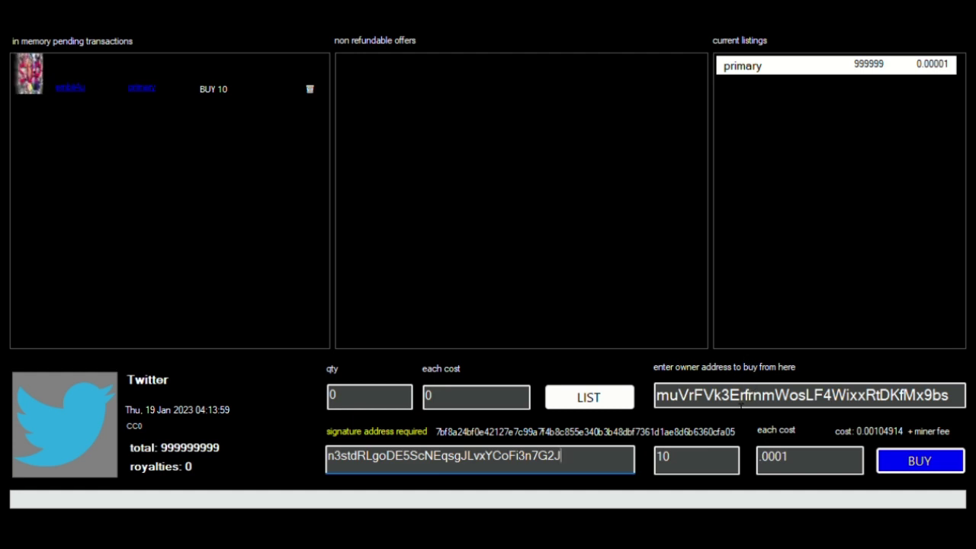
pyautogui.click(827, 396)
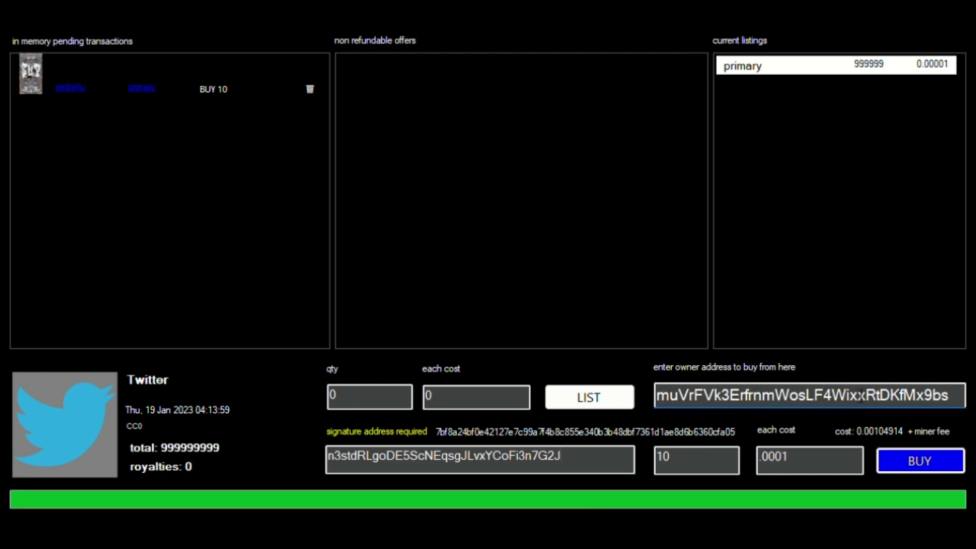
pyautogui.click(596, 464)
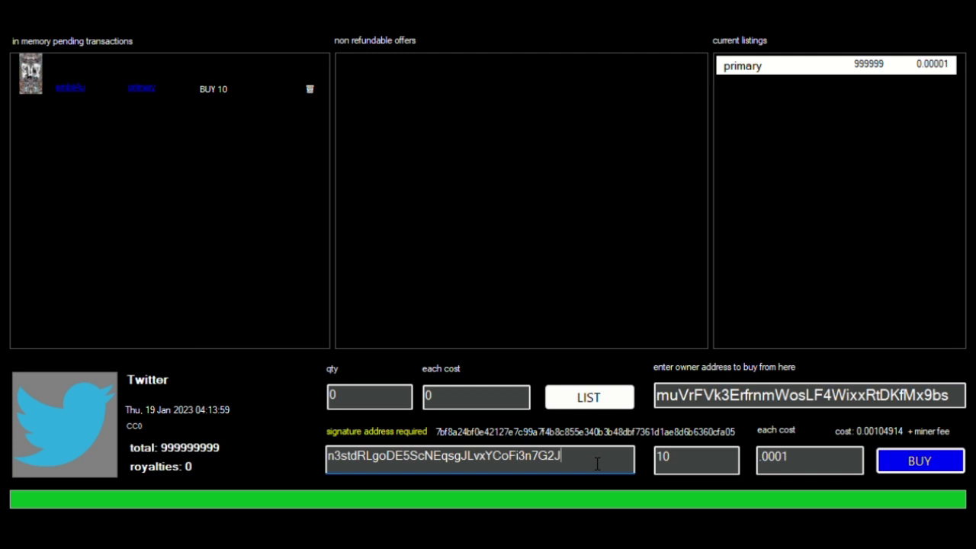
# - Change the buy quantity to 1 and the unit price to .00001
pyautogui.doubleClick(669, 456)
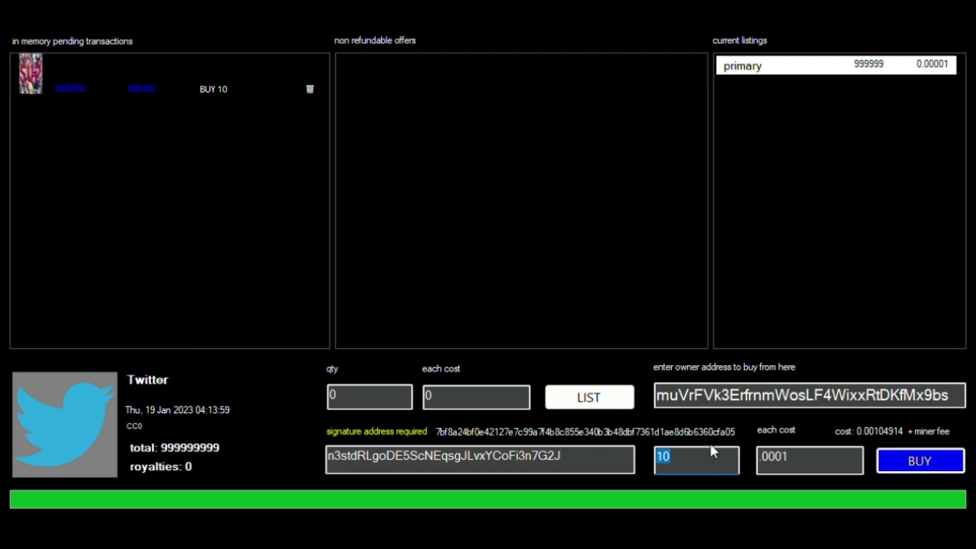
pyautogui.press('BackSpace')
pyautogui.write('1')
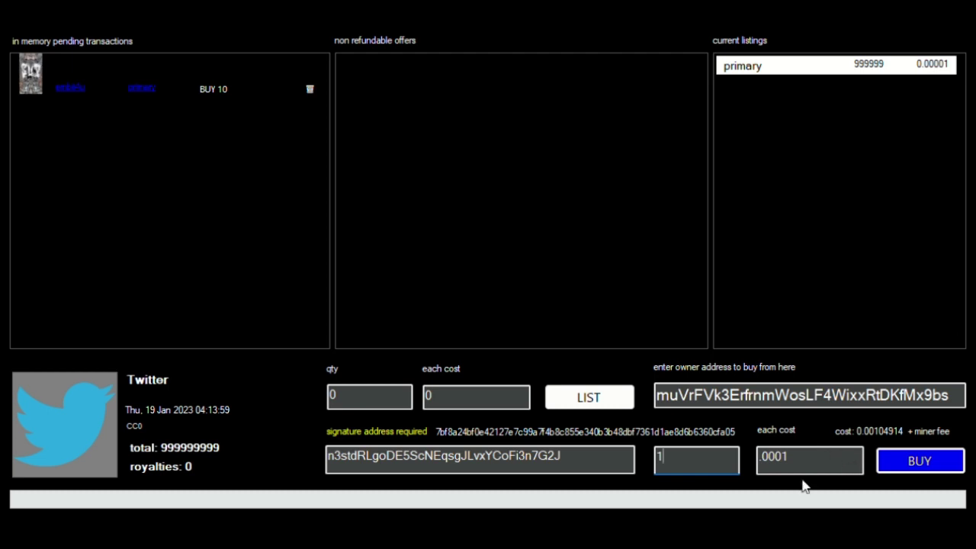
pyautogui.moveTo(784, 462); pyautogui.dragTo(797, 465)
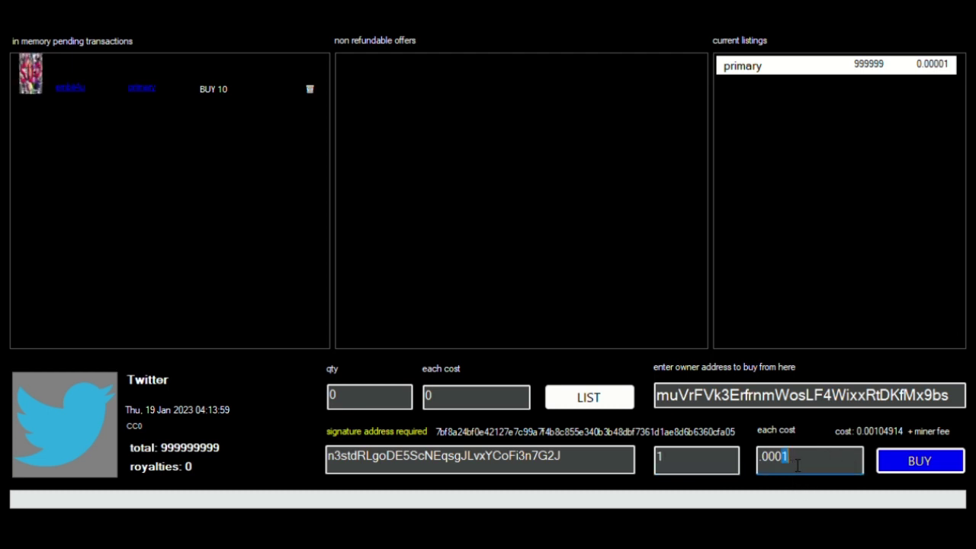
pyautogui.write('0')
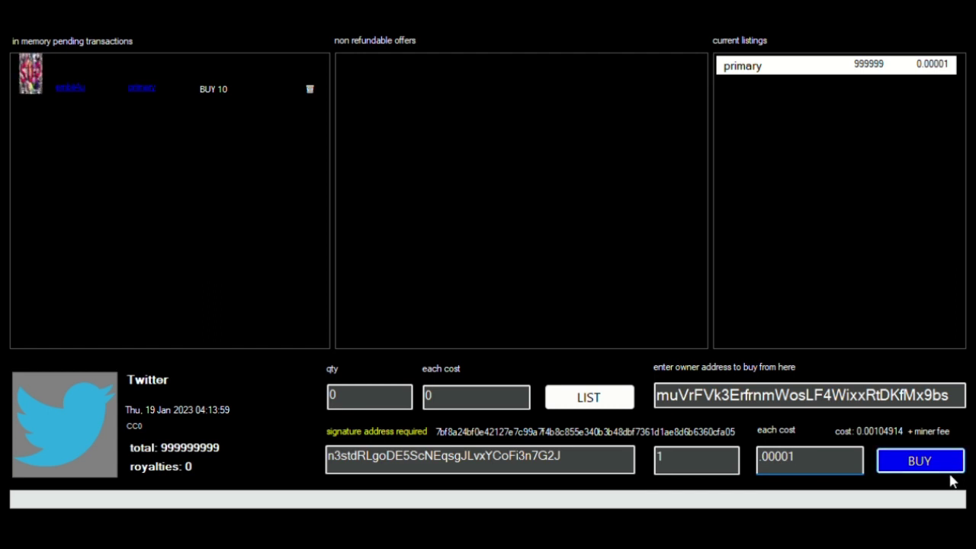
# - Submit the 1-unit buy, adding a pending BUY 1 order costing 0.00005914 plus miner fee
pyautogui.click(630, 302)
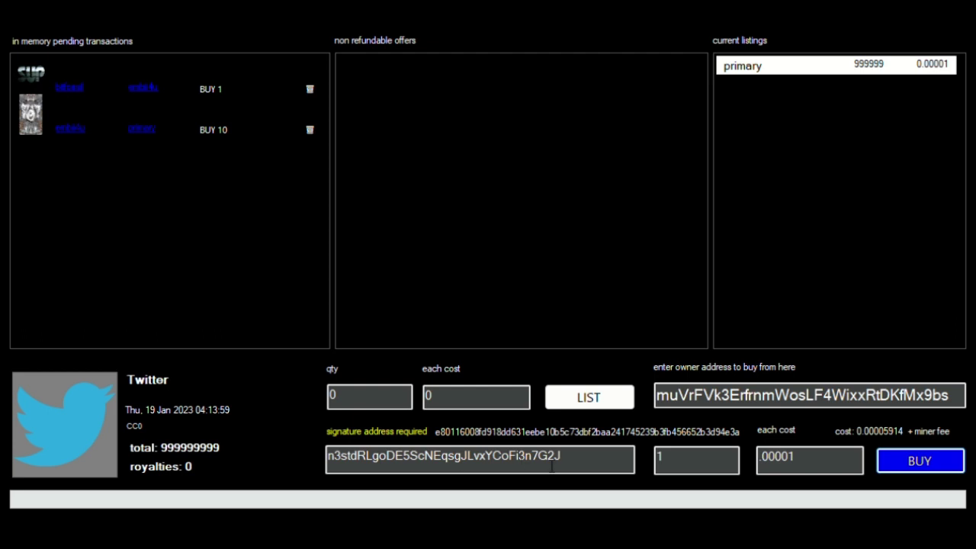
# - Copy the owner address into the signing address field and clear the owner field
pyautogui.doubleClick(725, 397)
pyautogui.hotkey('ctrl', 'c')
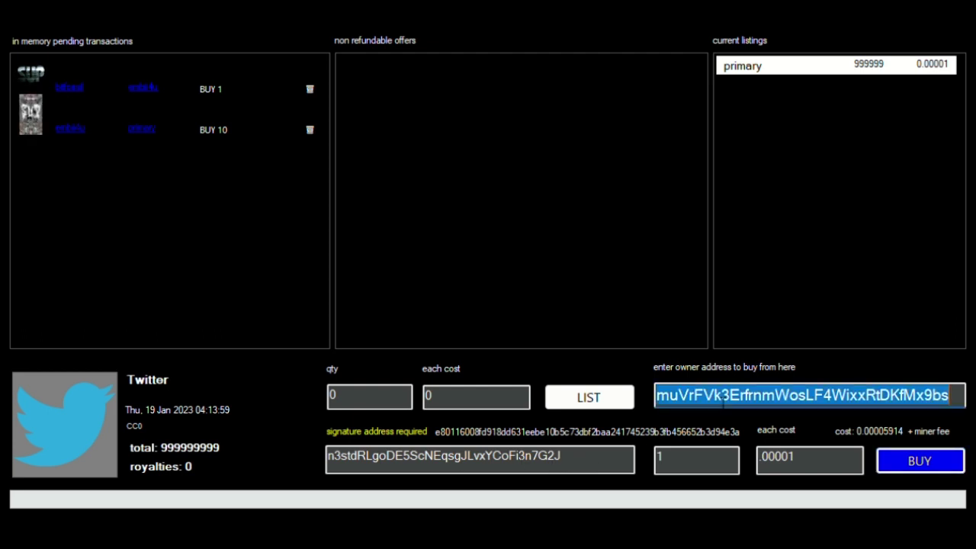
pyautogui.doubleClick(584, 457)
pyautogui.hotkey('ctrl', 'v')
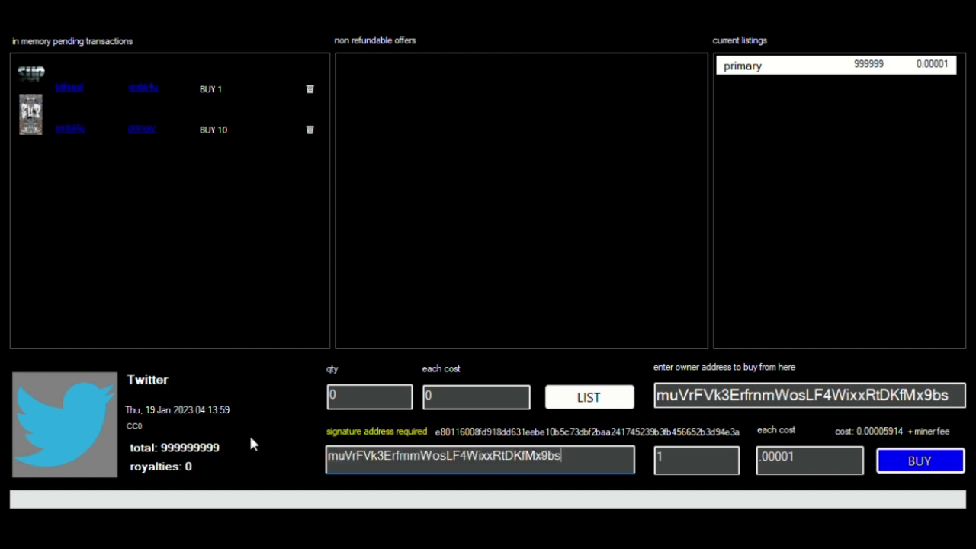
pyautogui.doubleClick(793, 402)
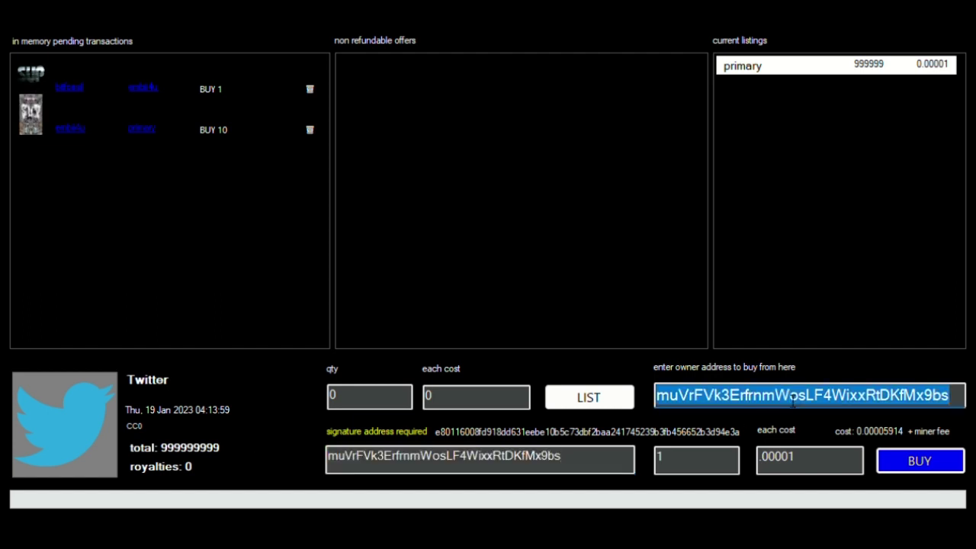
pyautogui.press('BackSpace')
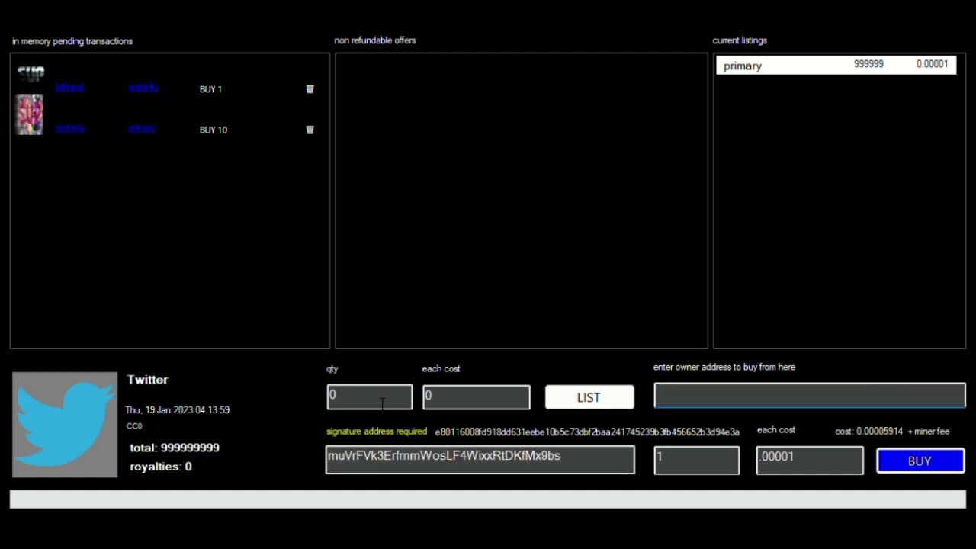
# - Set the listing to quantity 1 at a unit price of 1
pyautogui.doubleClick(391, 403)
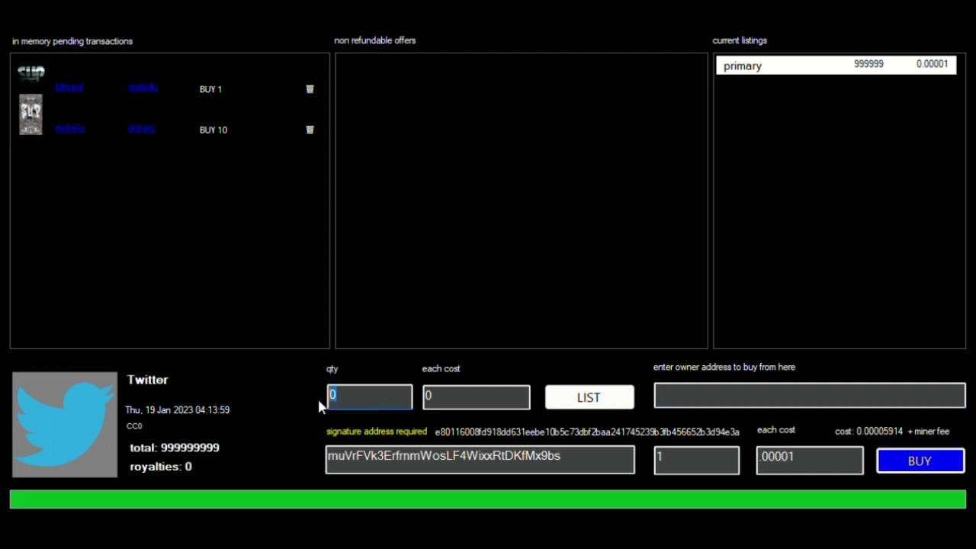
pyautogui.click(478, 406)
pyautogui.doubleClick(439, 405)
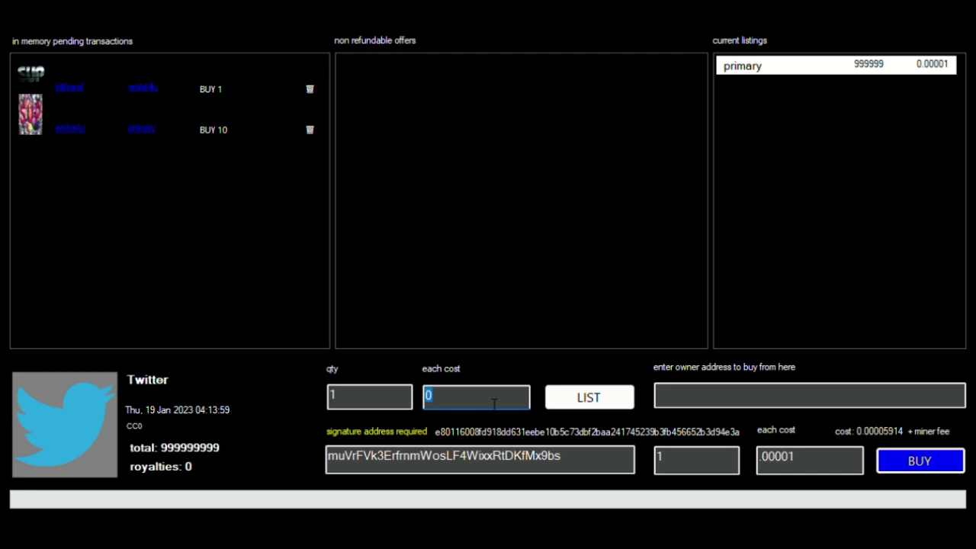
pyautogui.write('1')
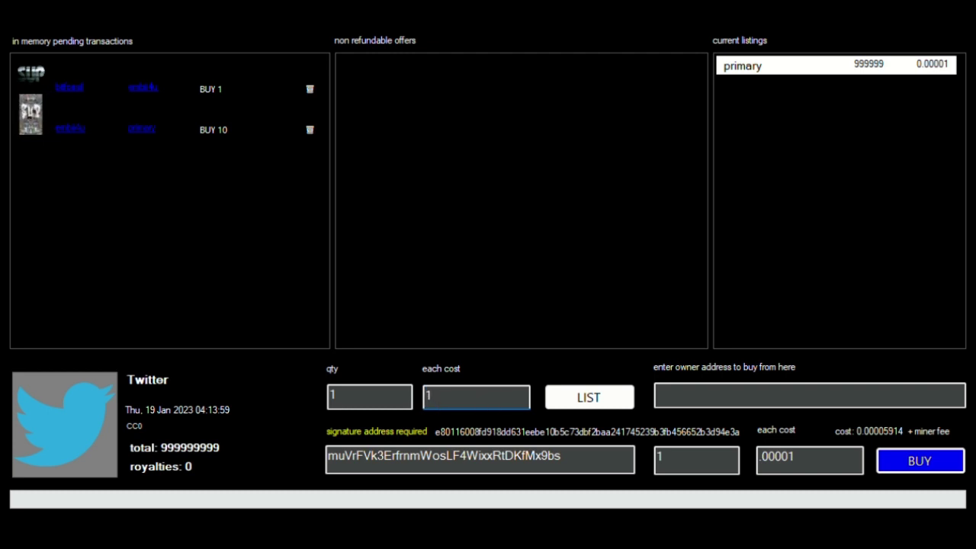
# - Submit the 1-at-1 listing, quoted at 0.00006006 plus miner fee
pyautogui.click(591, 398)
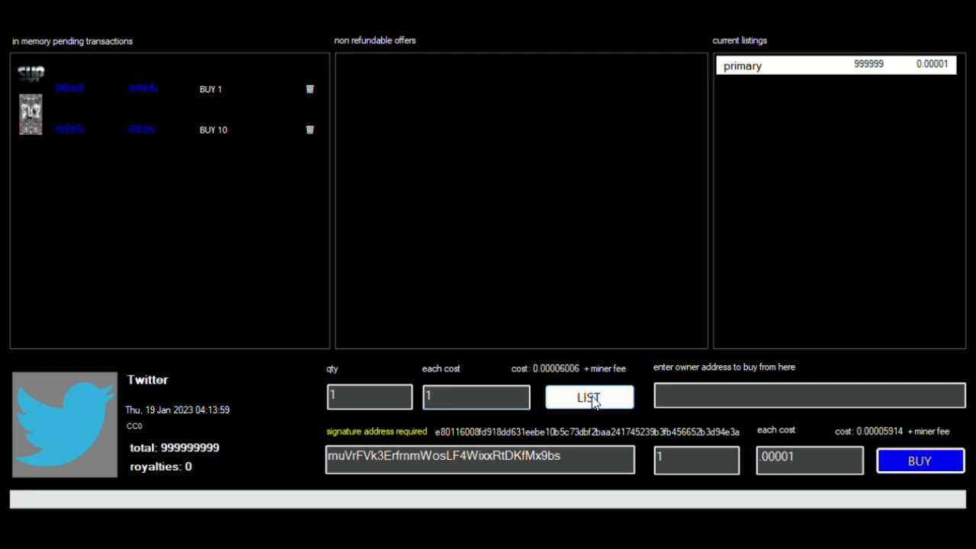